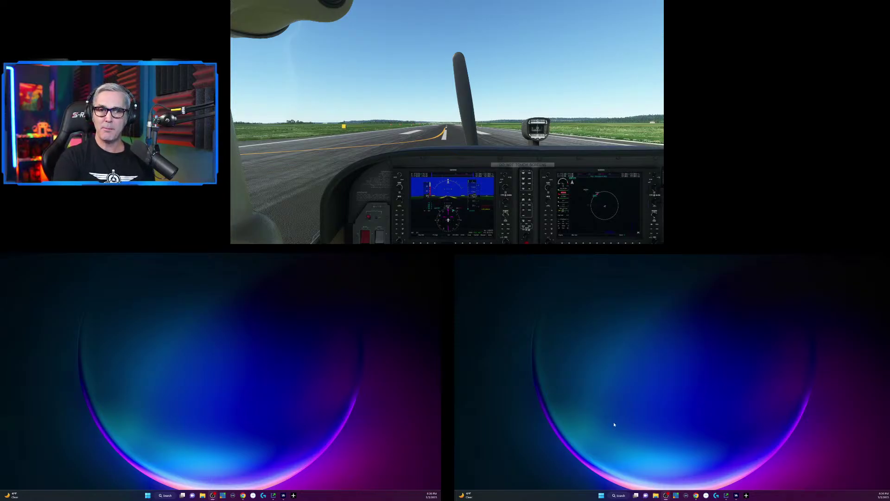
Restore the MSFS Pop Out Panel Manager window from the taskbar over the cockpit view.
mouse_move(726, 497)
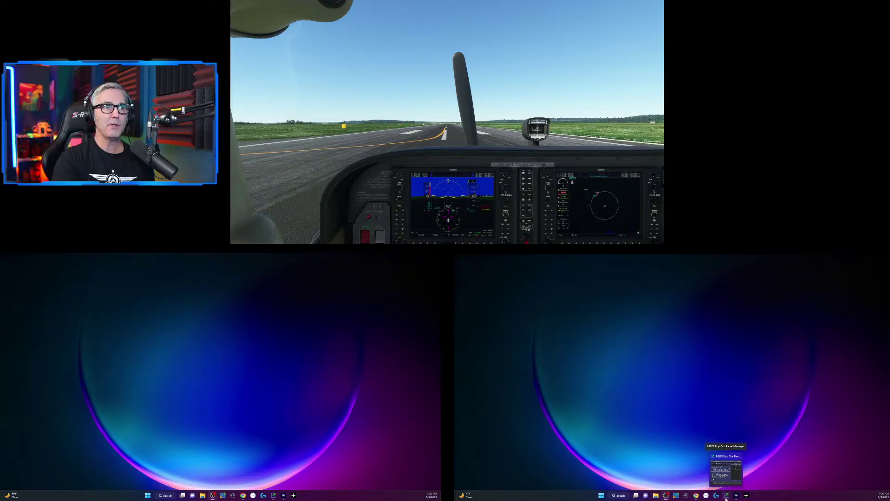
click(727, 496)
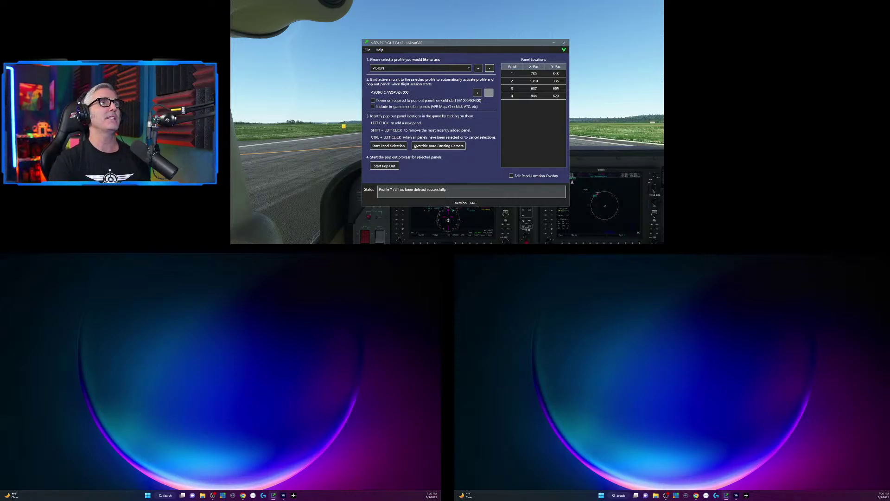
Add a new profile named 172.
click(478, 69)
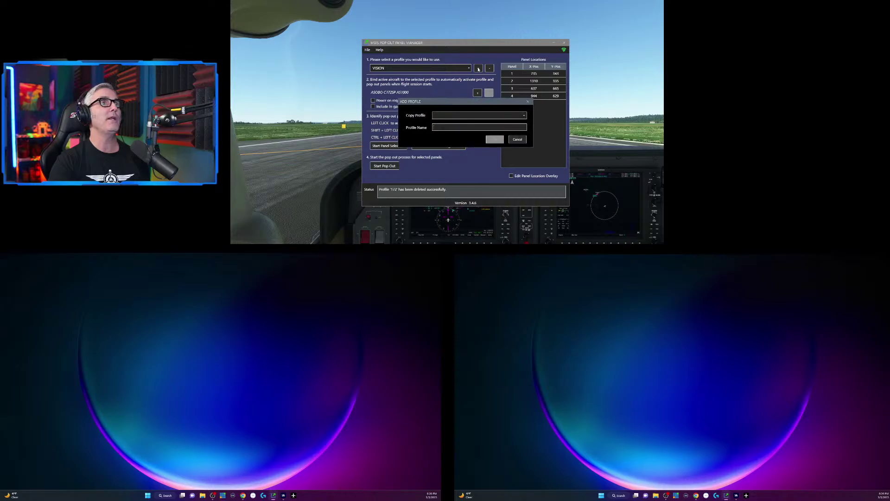
text(I)
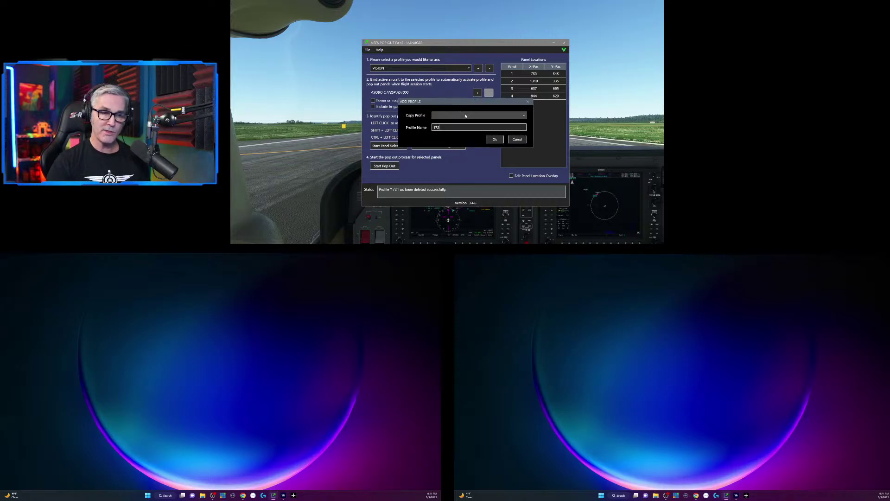
click(495, 140)
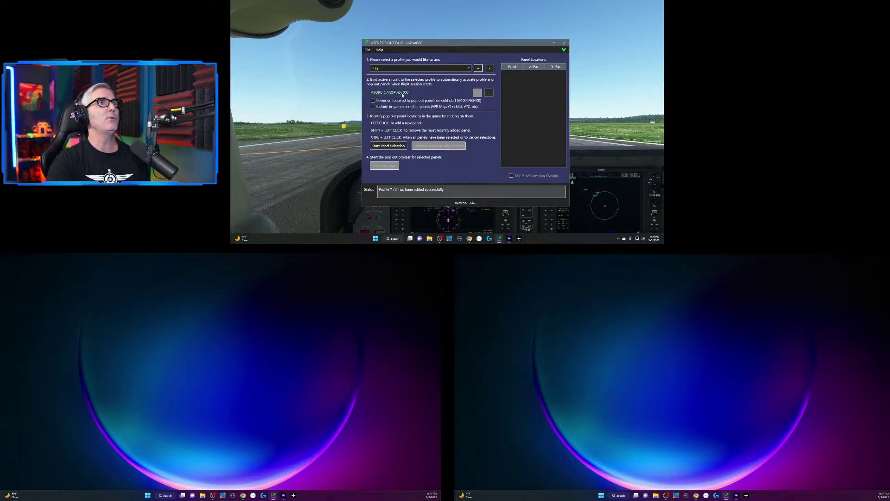
Enable the power-on-required option and select the PFD and MFD cockpit panels.
click(374, 101)
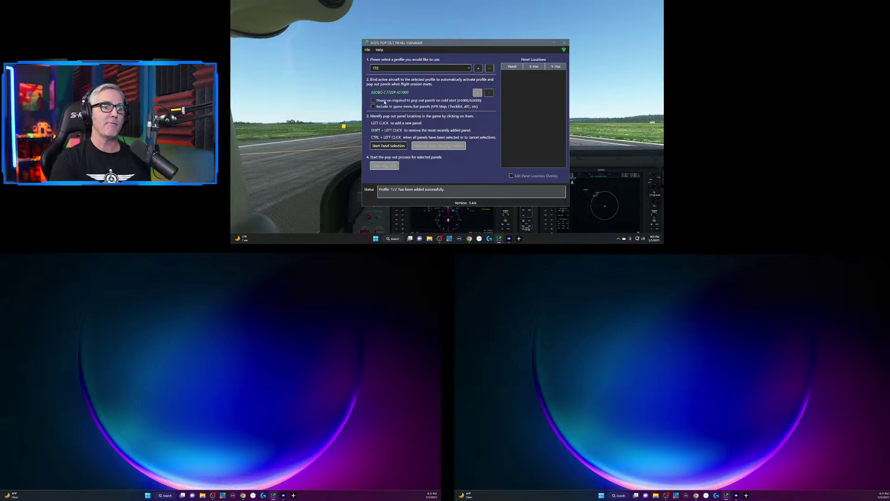
click(387, 146)
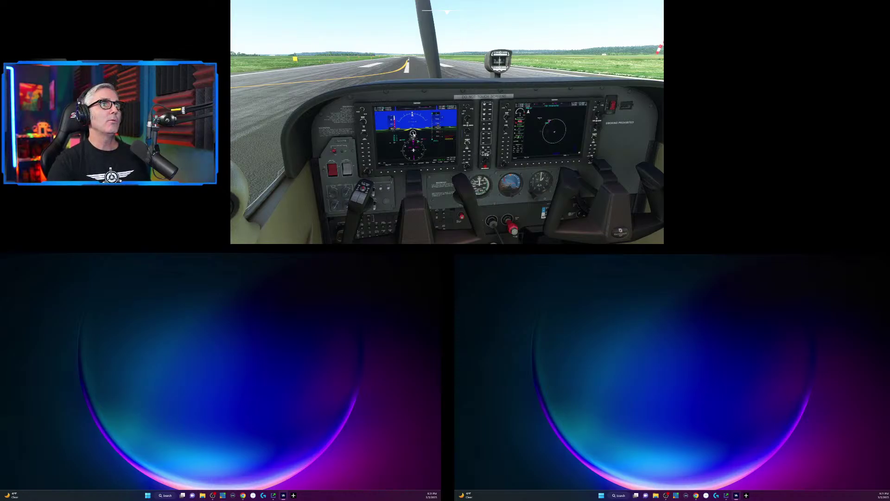
ctrl+click(554, 137)
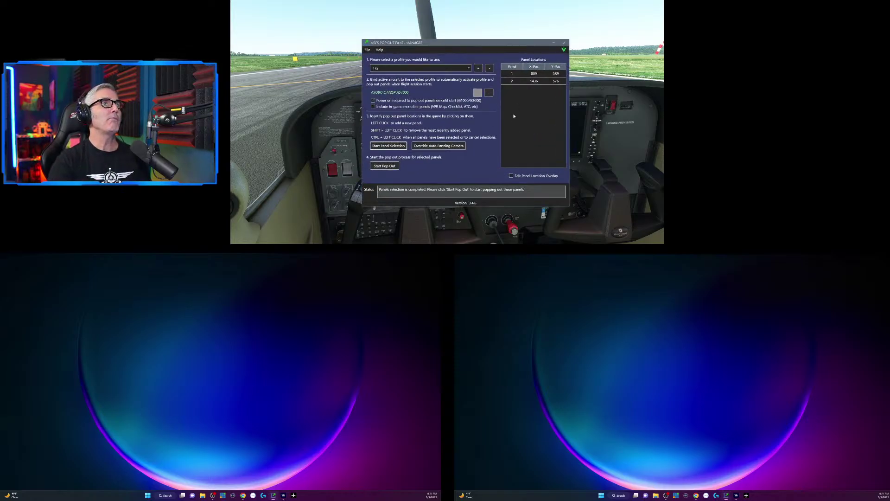
Pop the selected PFD and MFD panels out into separate windows.
click(384, 167)
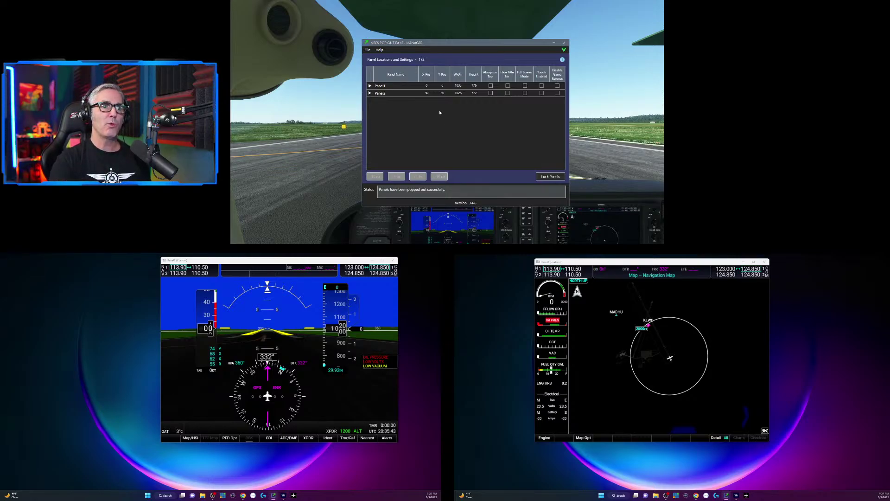
Shrink the PFD and map windows and move both onto the top monitor.
drag(297, 265, 339, 275)
drag(564, 262, 565, 273)
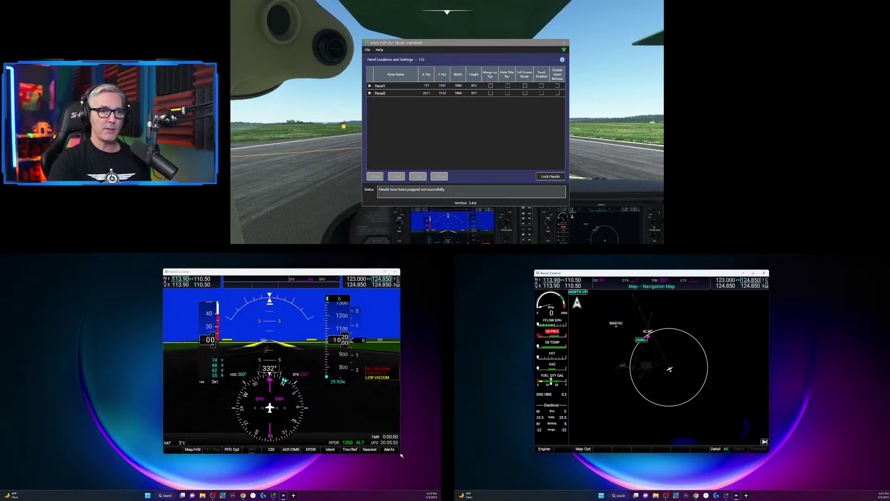
drag(397, 454, 303, 384)
drag(773, 449, 664, 380)
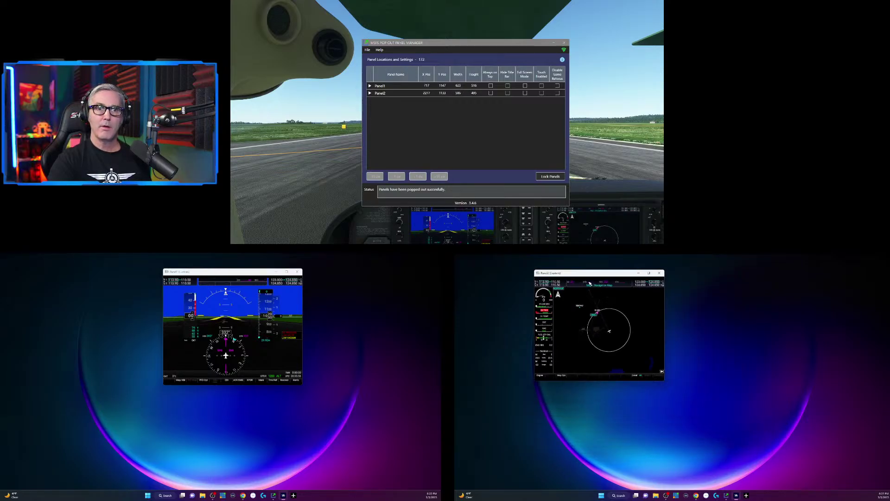
drag(581, 276, 617, 145)
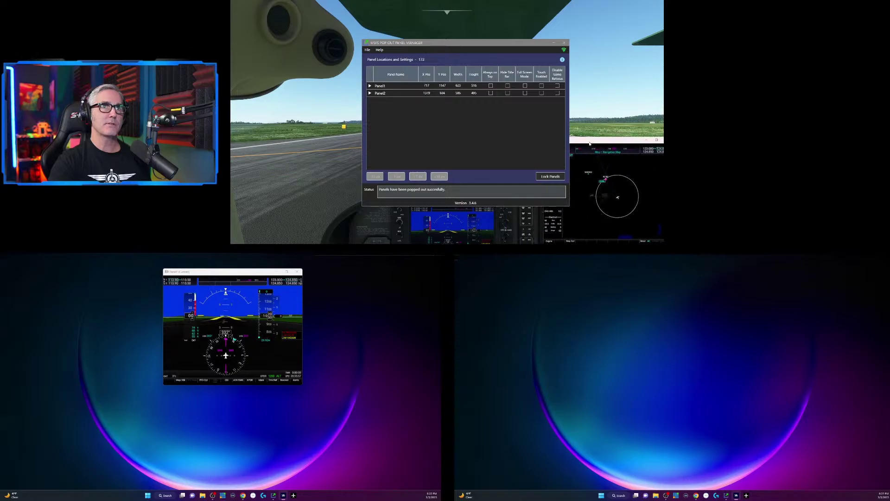
drag(211, 277, 283, 106)
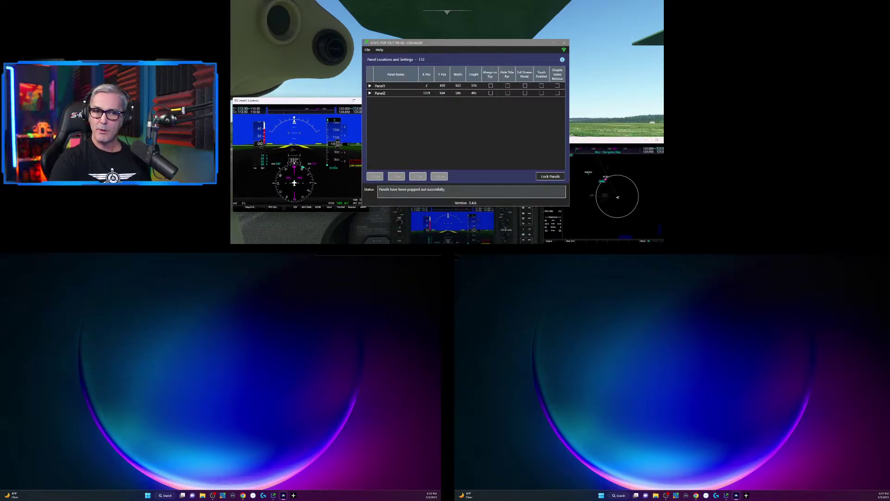
Launch Air Manager onto the top monitor and shift the panel manager aside.
click(747, 495)
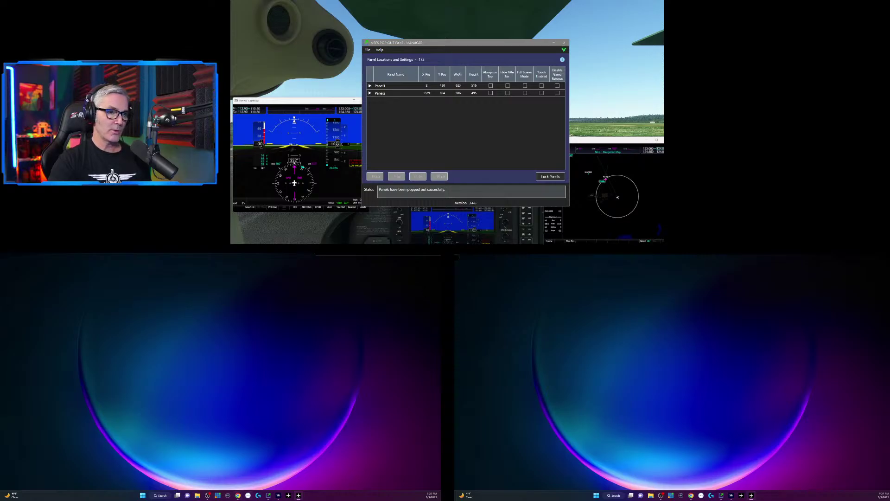
drag(242, 258, 359, 39)
drag(503, 46, 552, 67)
Start the G1000 PFD and G1000 MFD bezel panels in Air Manager.
click(272, 88)
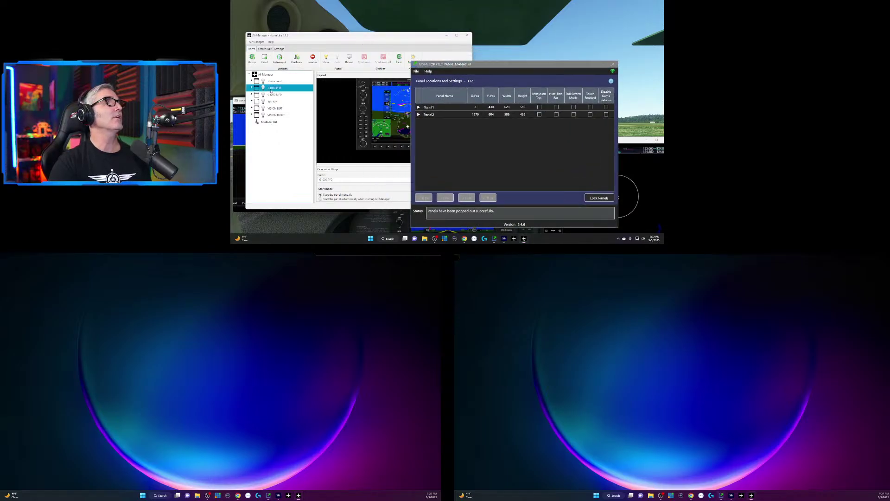
click(326, 57)
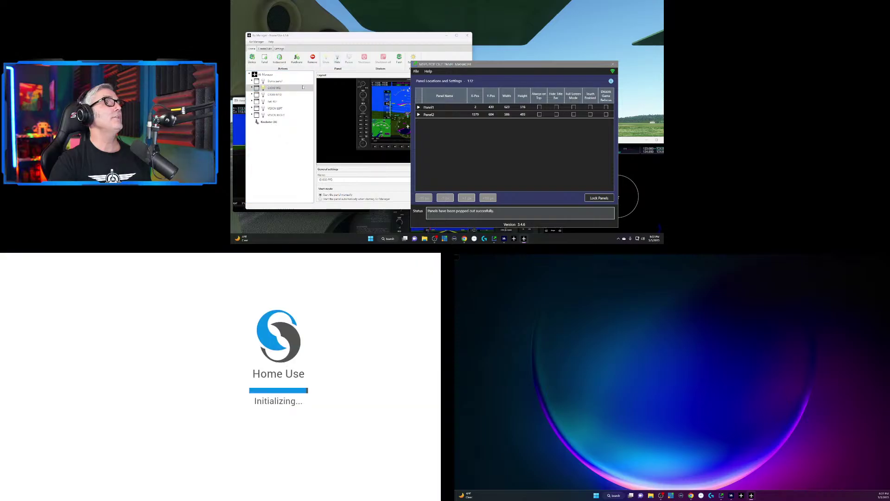
click(279, 94)
click(326, 58)
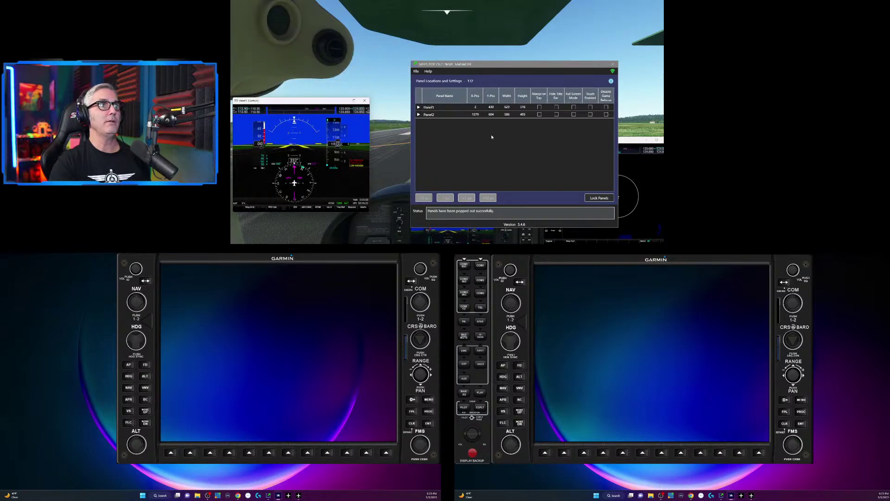
Place and stretch the PFD window to fill the left Garmin bezel screen.
drag(314, 107, 231, 263)
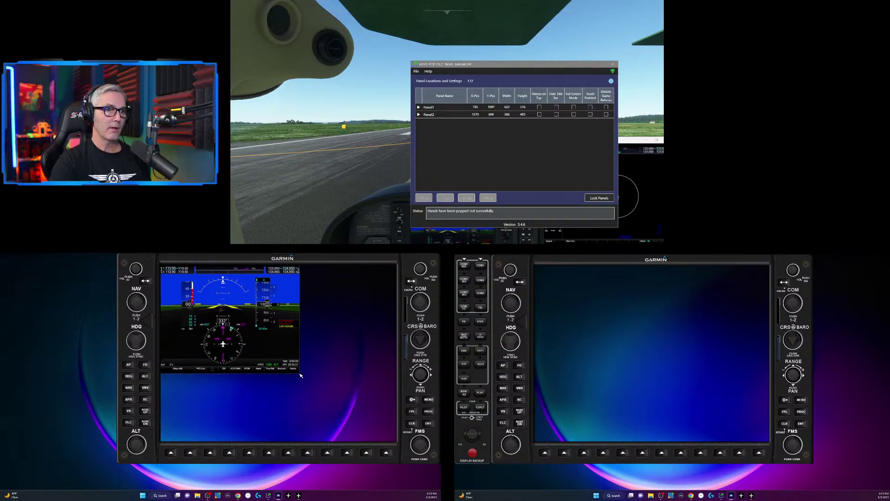
drag(298, 374, 397, 443)
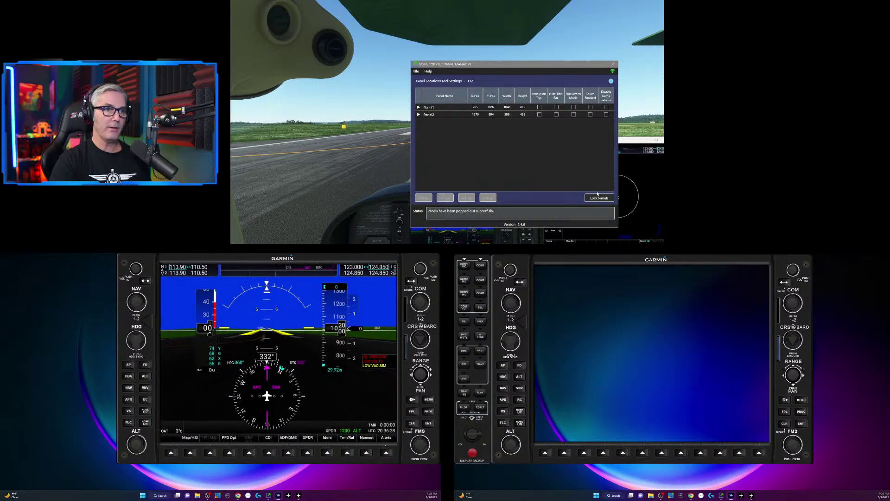
drag(518, 67, 367, 37)
Place and enlarge the map window to fill the right Garmin bezel screen.
drag(568, 140, 579, 263)
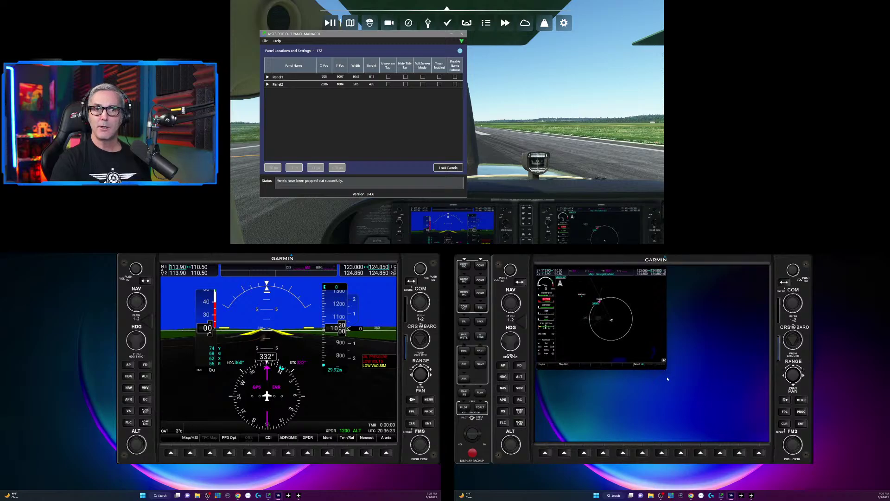
drag(668, 379, 769, 444)
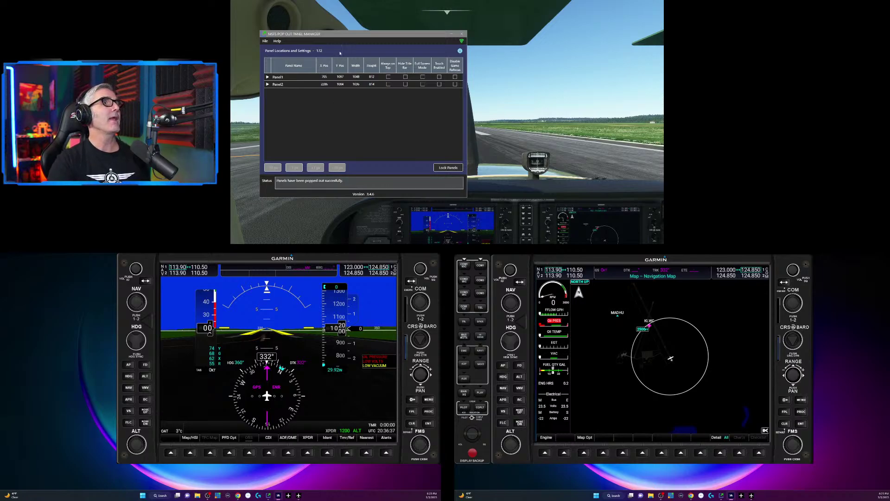
drag(328, 34, 409, 43)
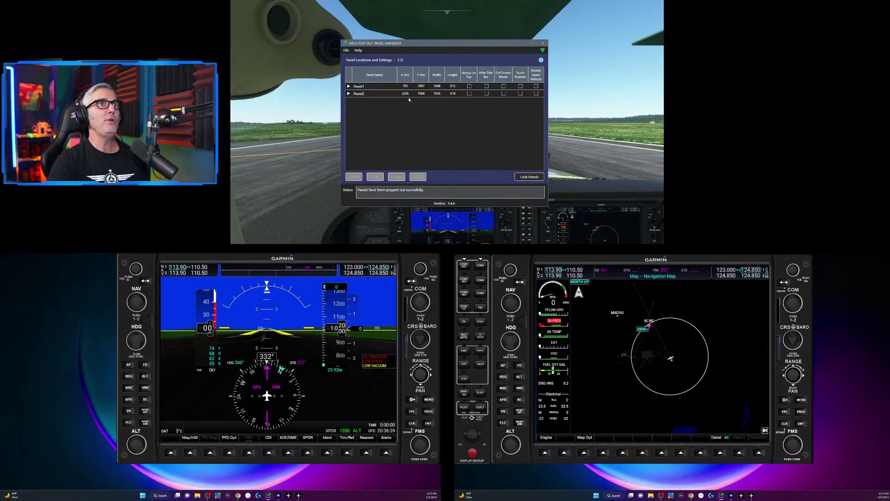
Adjust Panel2's width, lock the panels, and restart the panel manager via File > Restart.
click(438, 94)
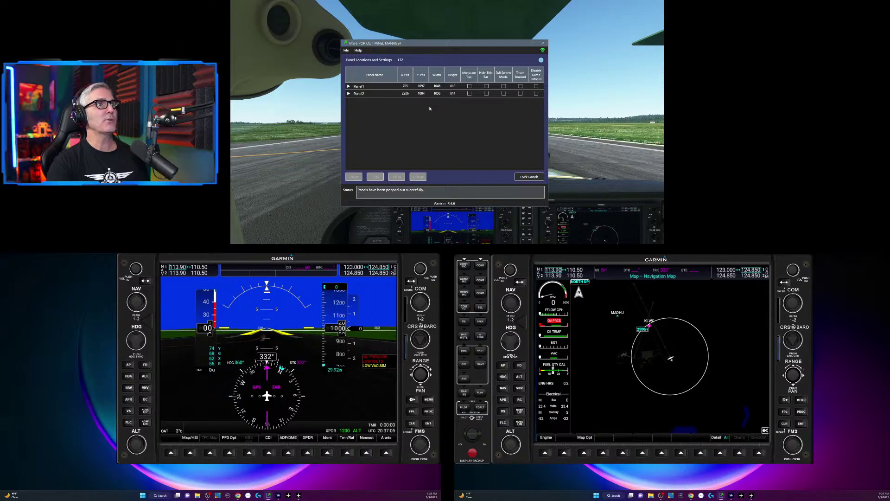
click(527, 177)
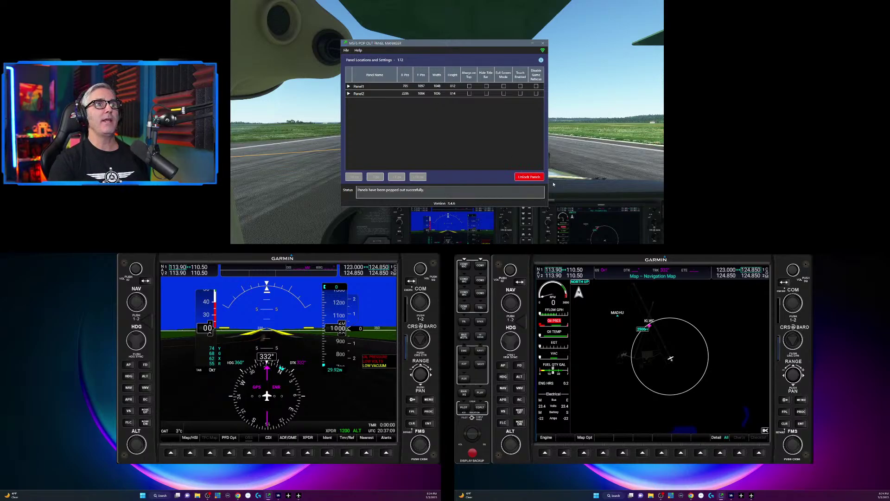
click(346, 50)
click(357, 58)
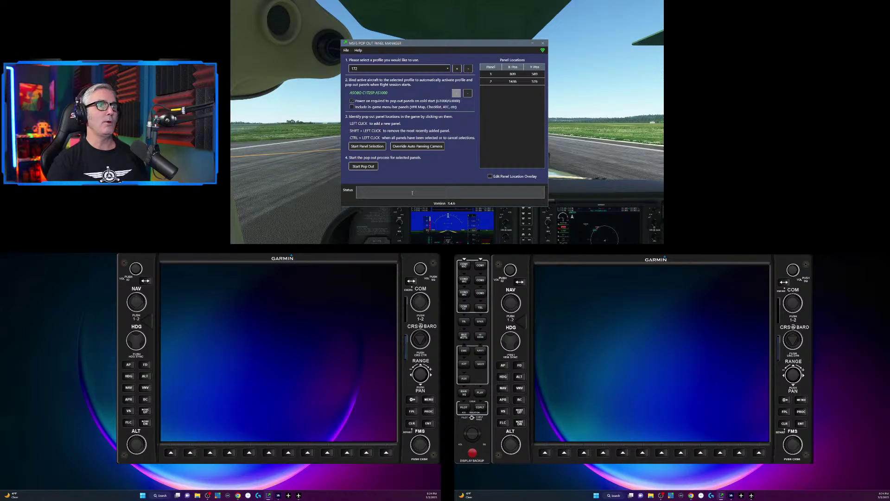
Pop the panels out again with saved settings and reset the camera to forward view.
click(363, 168)
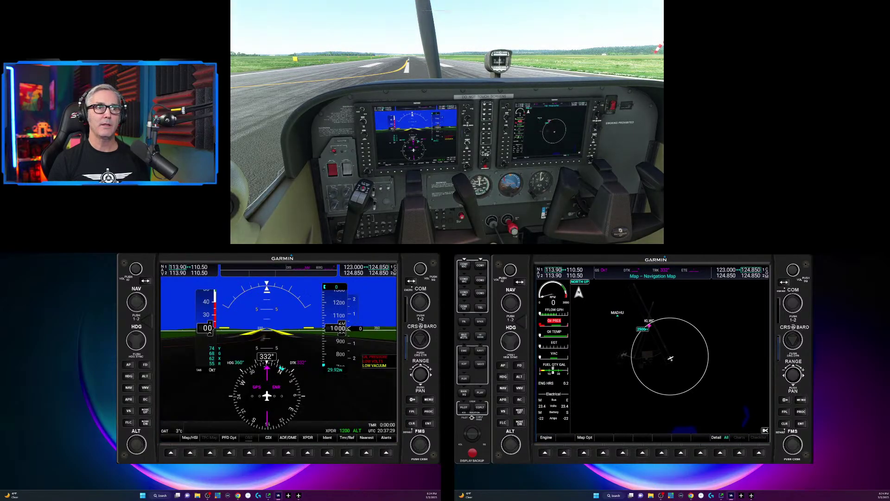
key(ctrl+space)
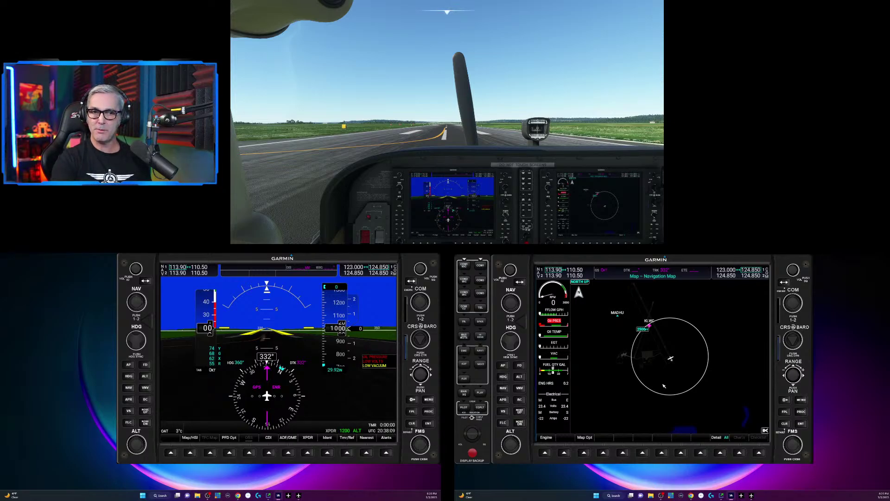
Bring the panel manager back up and open File > Preferences.
click(719, 491)
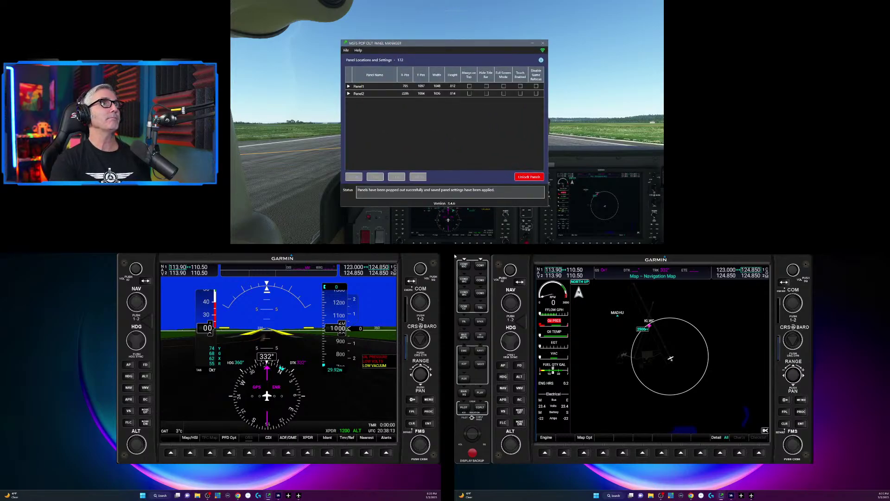
click(347, 50)
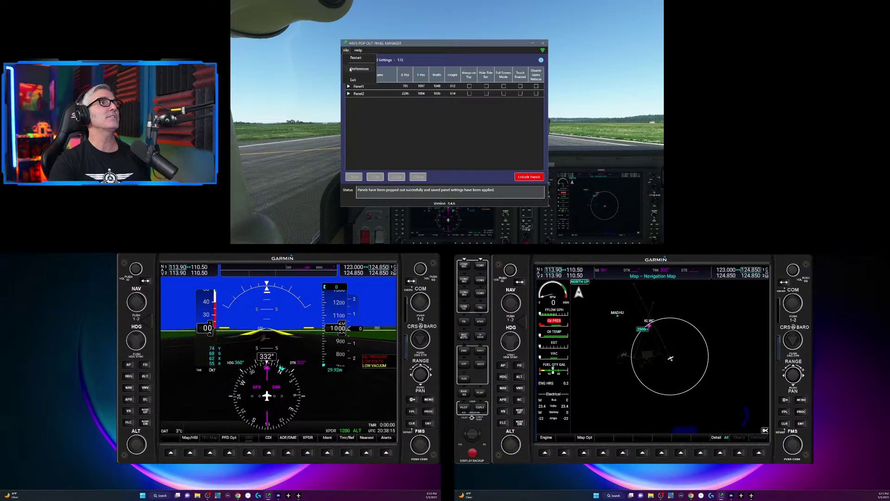
click(350, 69)
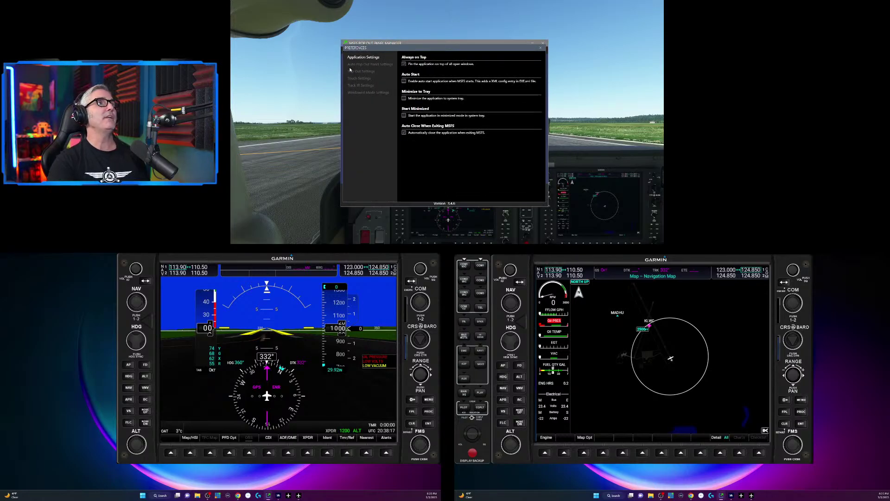